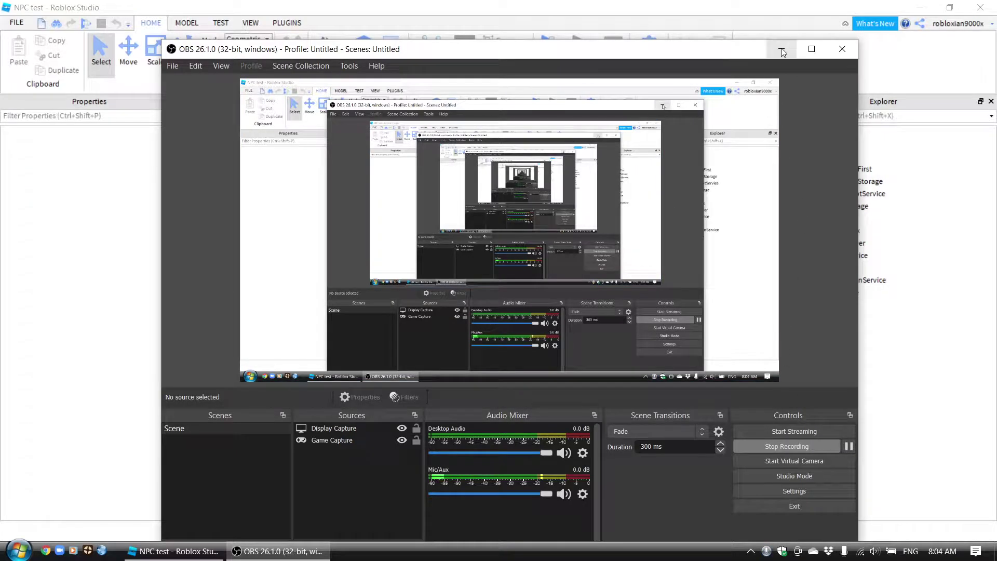
- Minimise the OBS Studio window to reveal the Roblox Studio 'NPC test' place
click(782, 51)
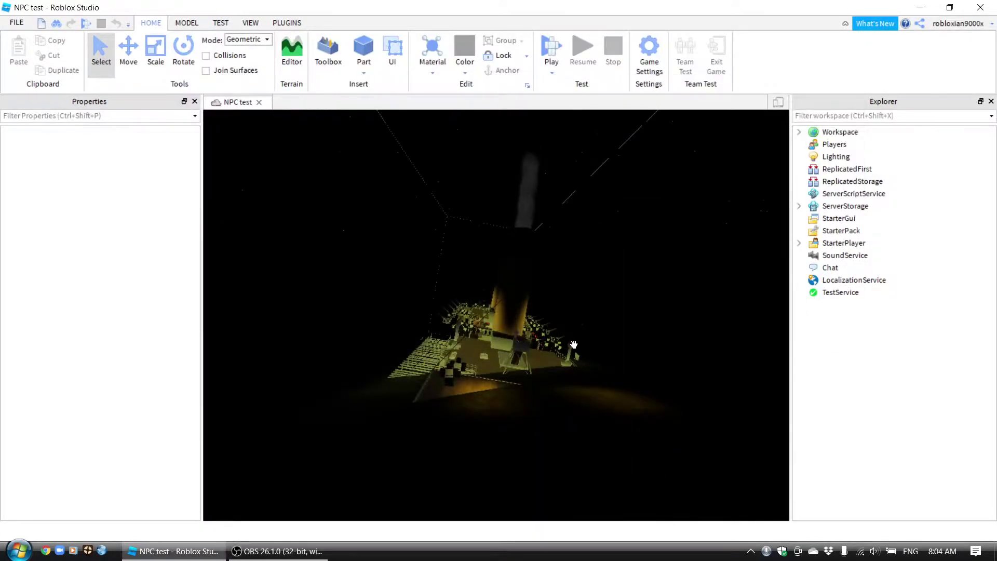
- Circle the night-time liner from side-on to stern views, recentring it in the viewport
key(w)
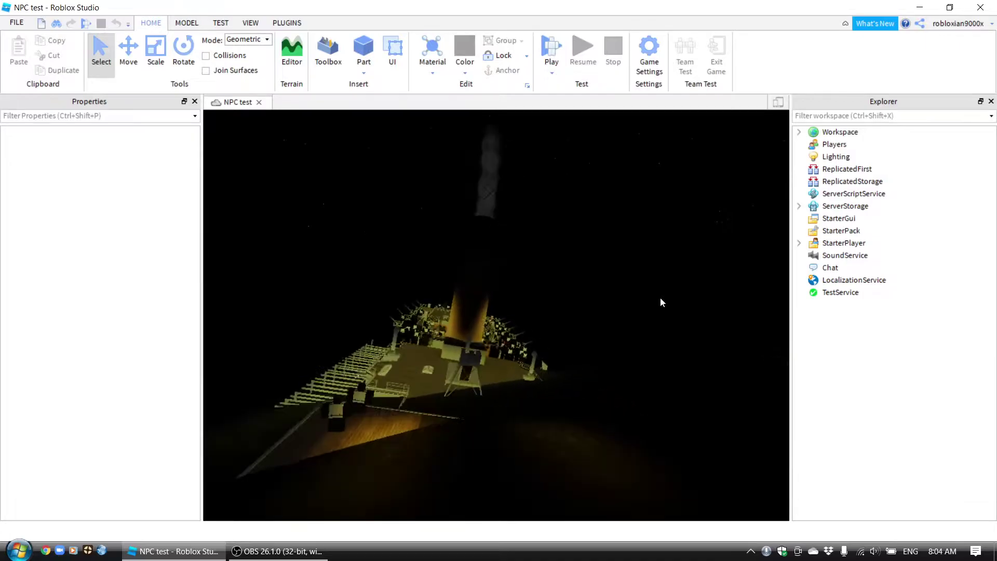
key(d)
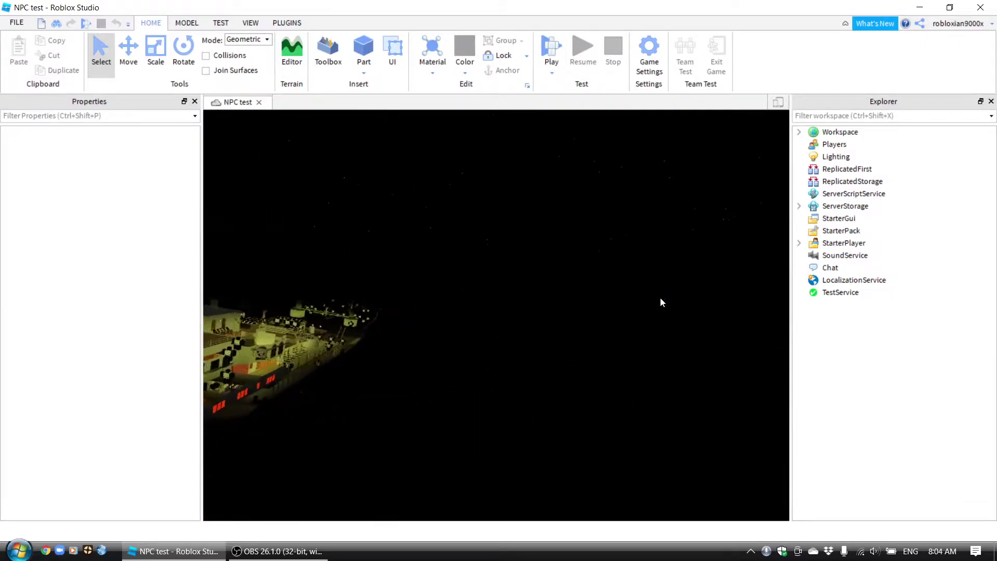
right_drag(660, 302, 601, 309)
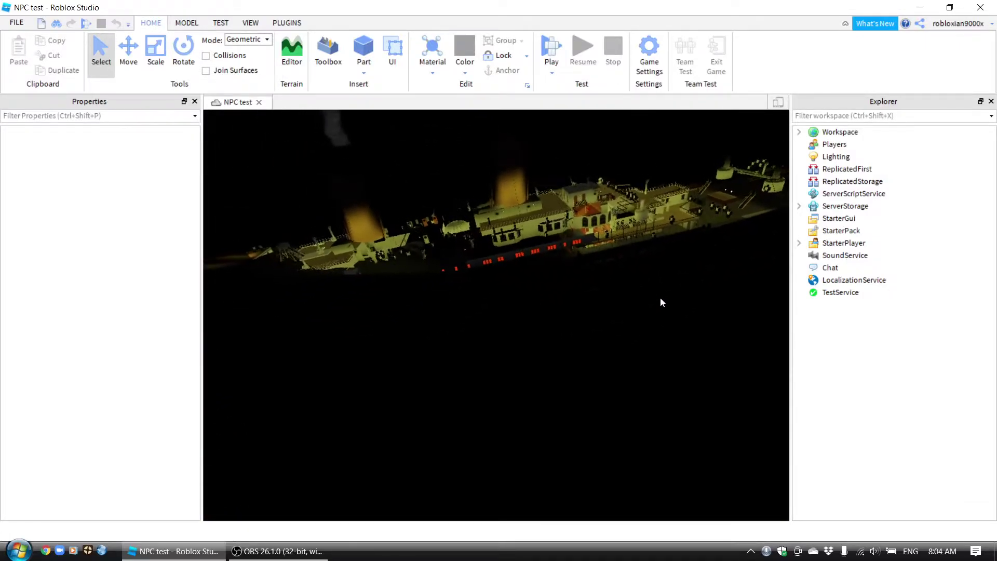
key(w)
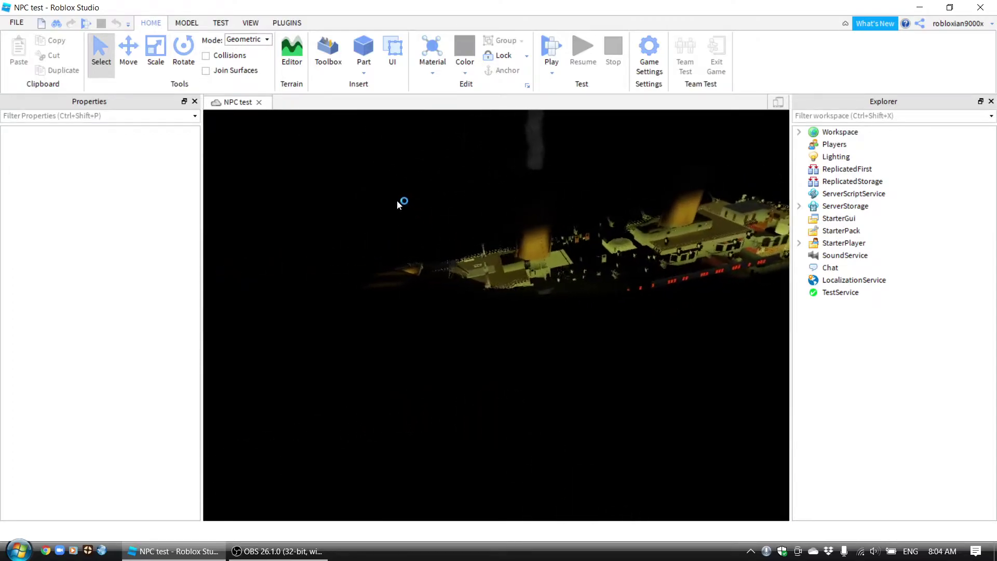
right_drag(426, 186, 458, 186)
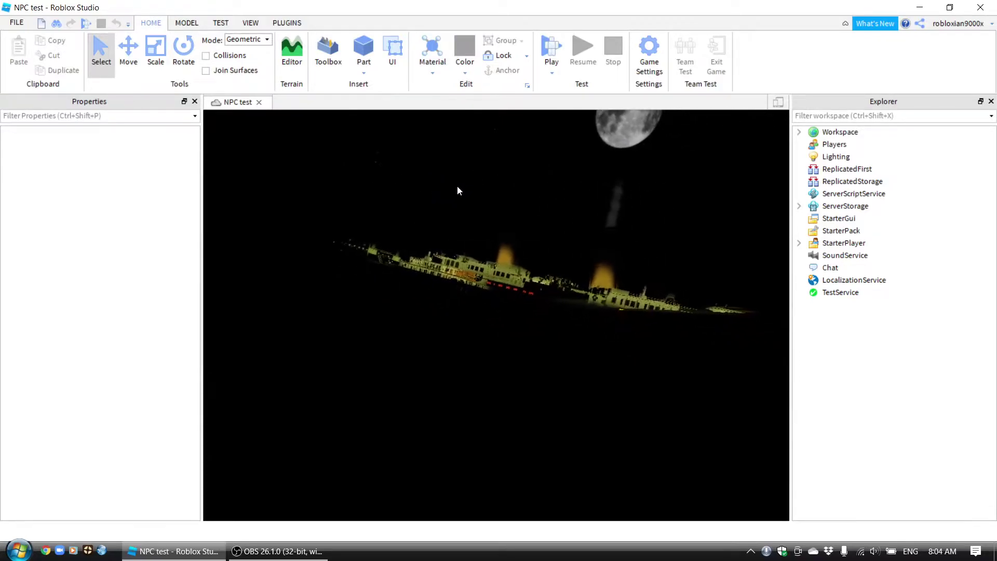
scroll(458, 186, up, 5)
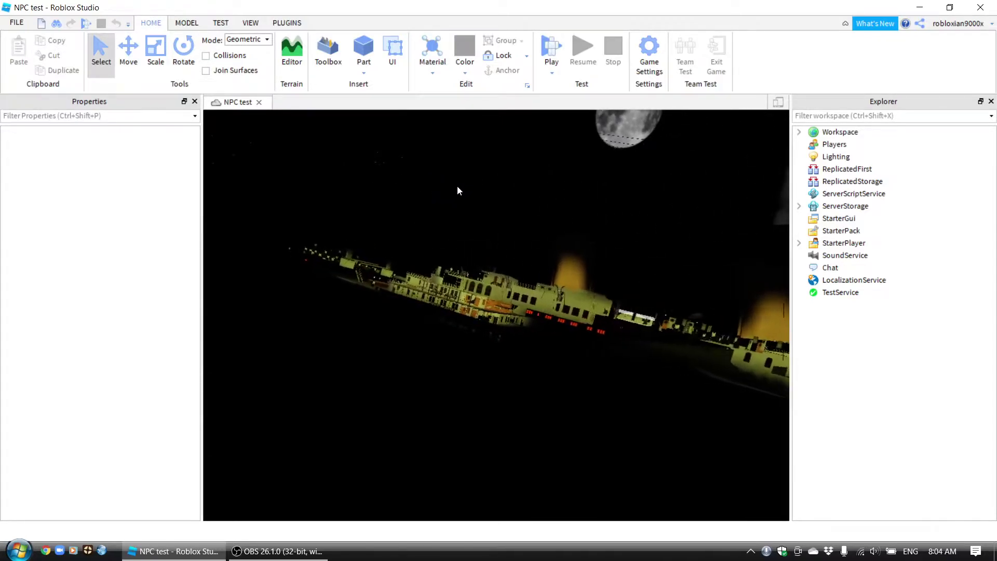
scroll(396, 154, up, 3)
scroll(402, 158, up, 3)
scroll(407, 162, up, 3)
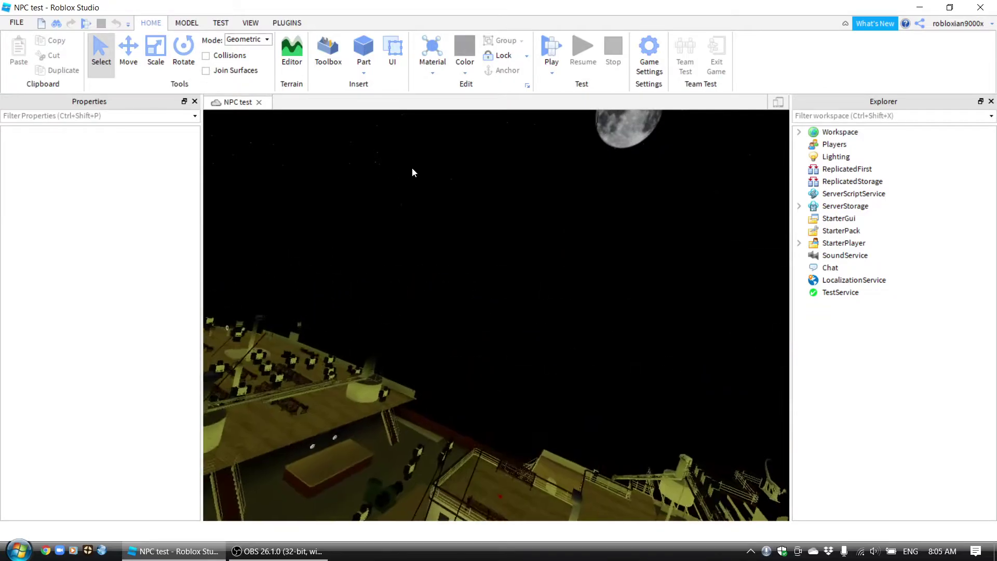
scroll(411, 167, up, 3)
middle_drag(408, 162, 409, 161)
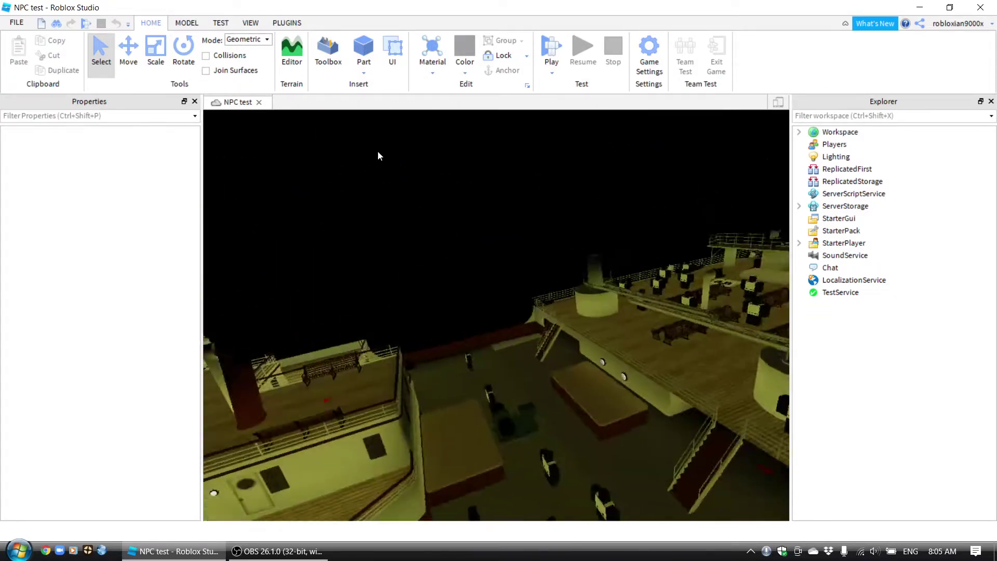
scroll(408, 164, down, 3)
scroll(406, 163, down, 2)
scroll(407, 162, down, 2)
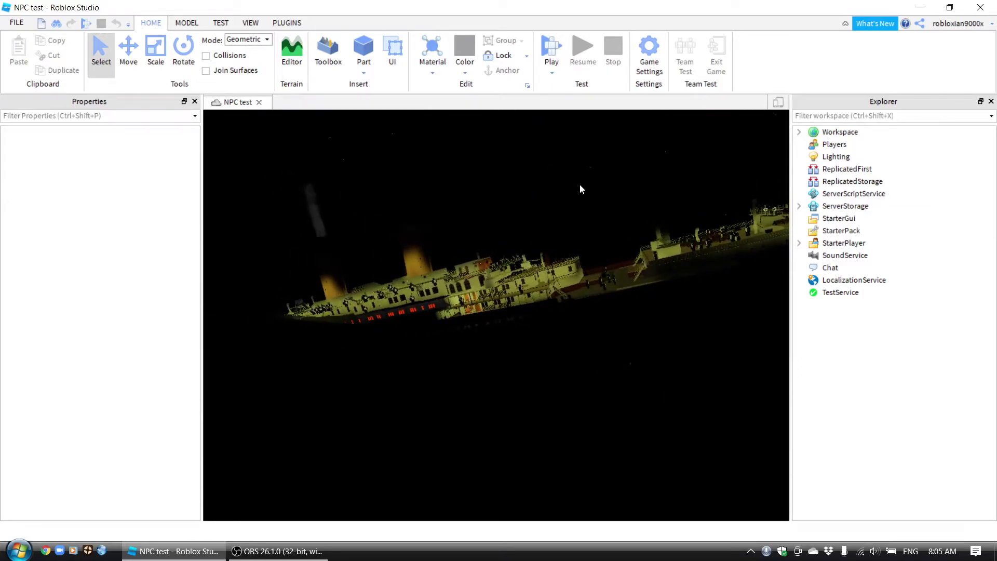
right_drag(577, 190, 577, 190)
right_drag(668, 230, 666, 237)
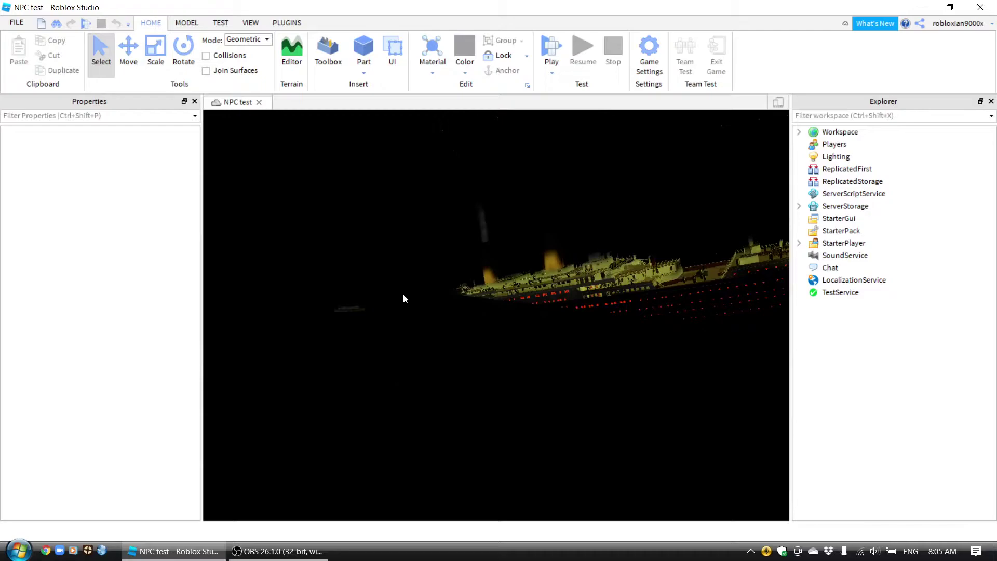
- Fly the camera toward the small lifeboat and over the ship's deck
key(a)
key(a)
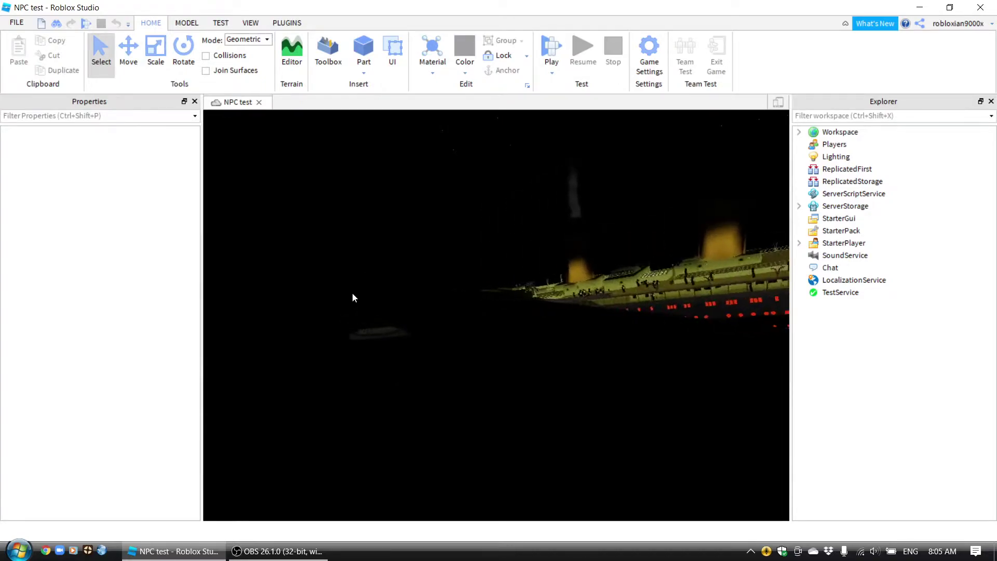
key(a)
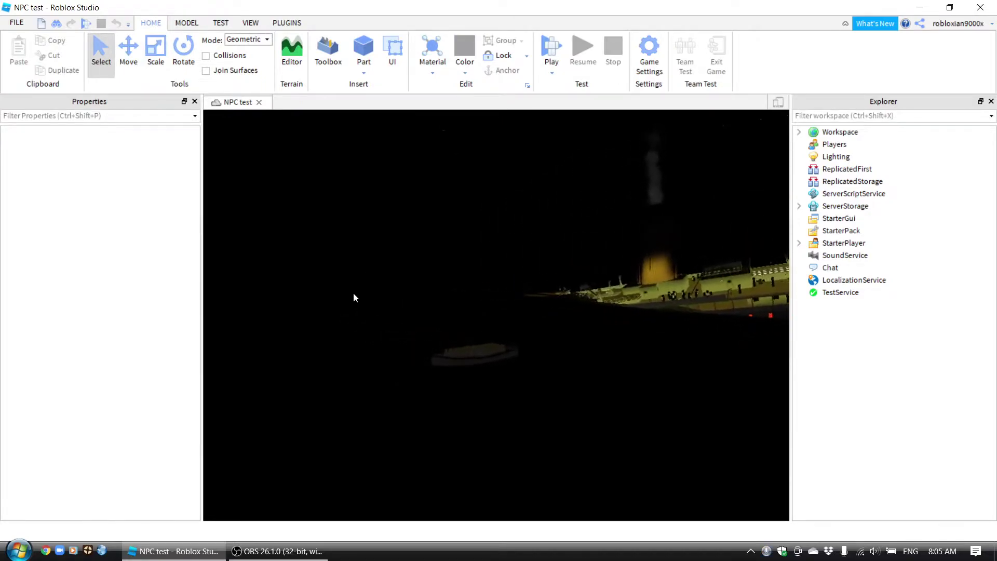
key(a)
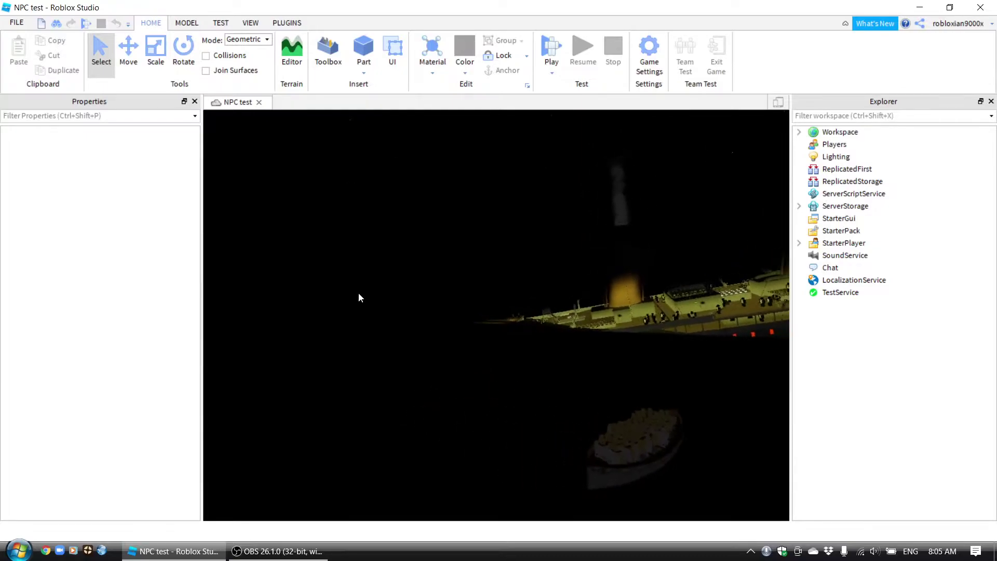
key(w)
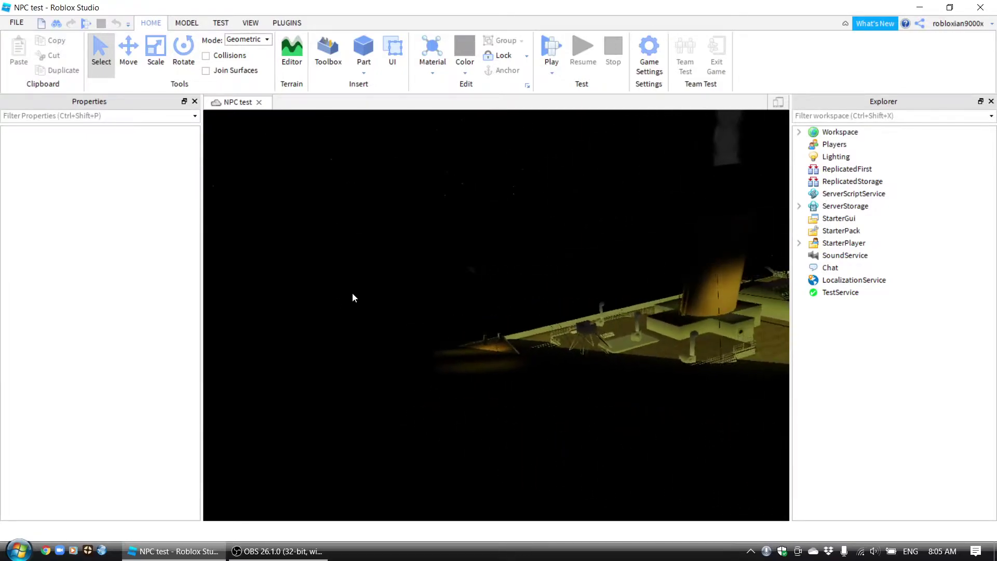
- Drop to a low side view, moving in and out along the lit portholes and railings
key(s)
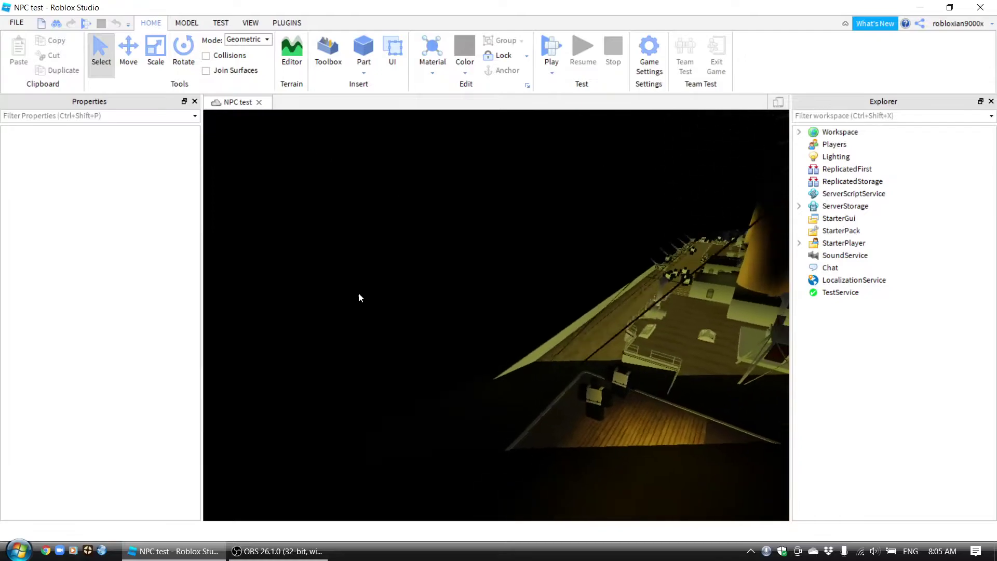
key(q)
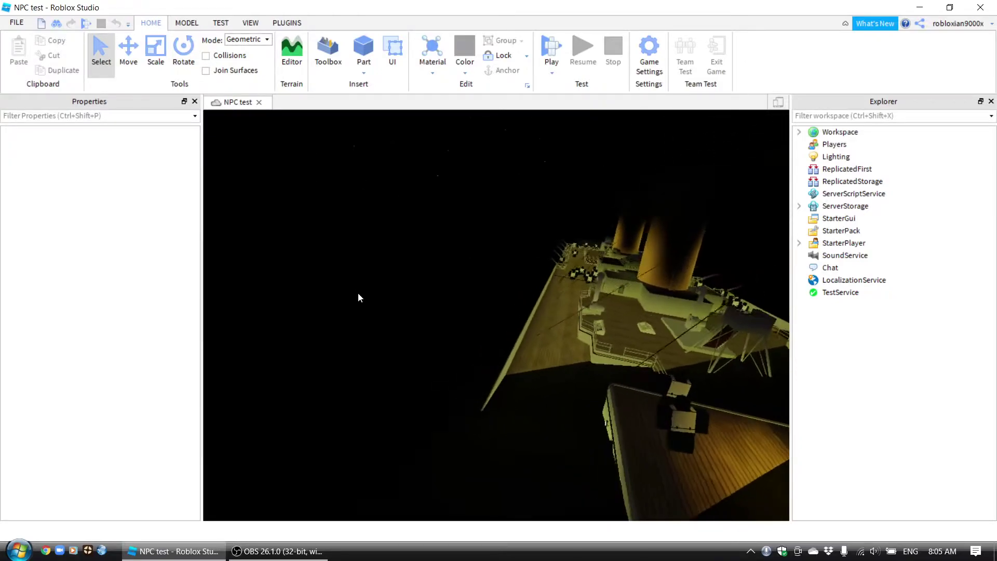
key(w)
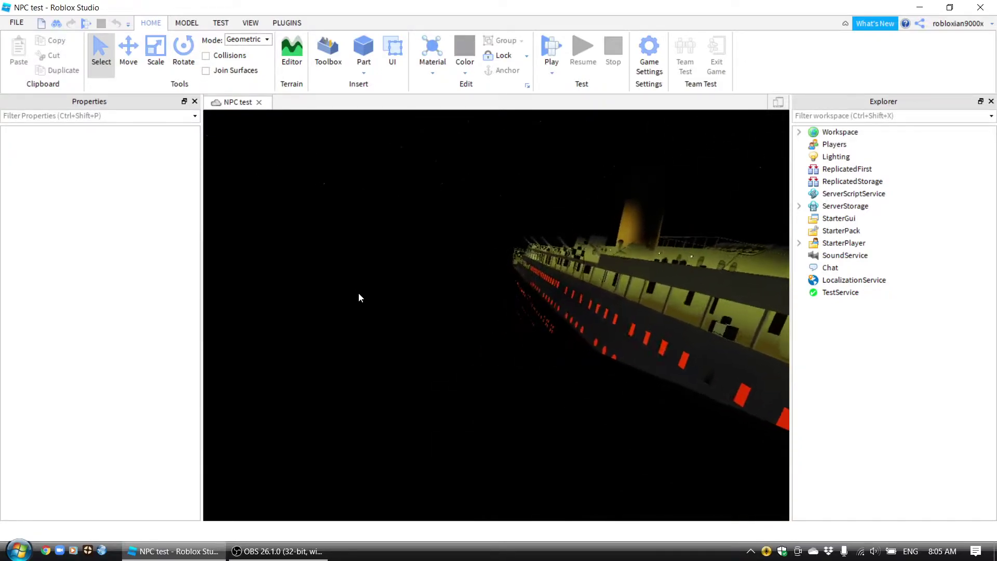
key(s)
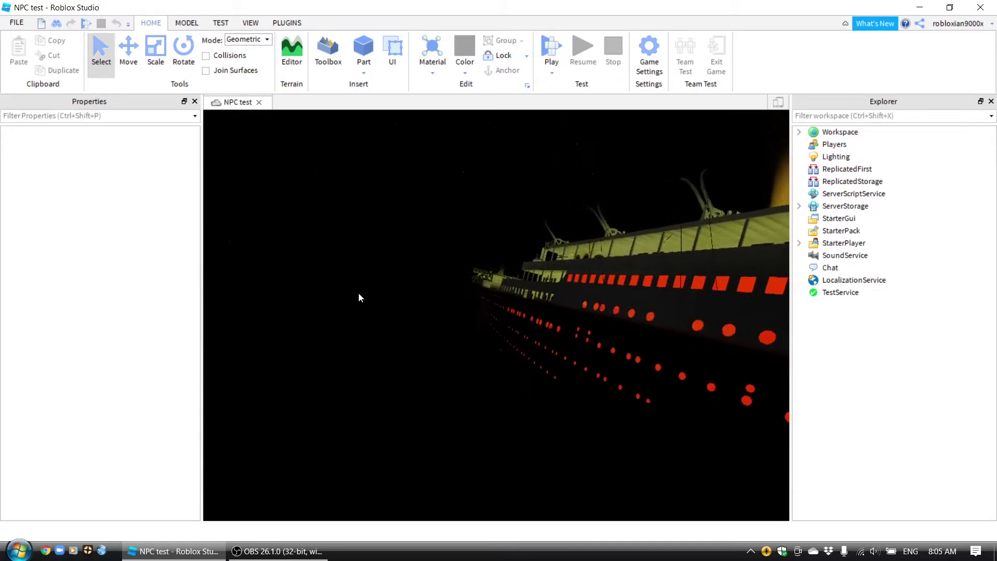
key(w)
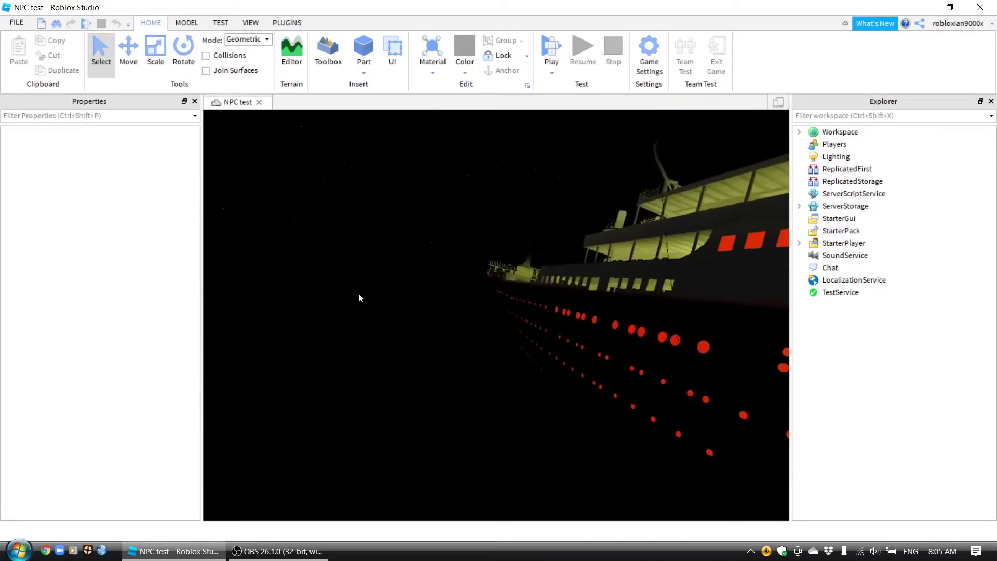
key(s)
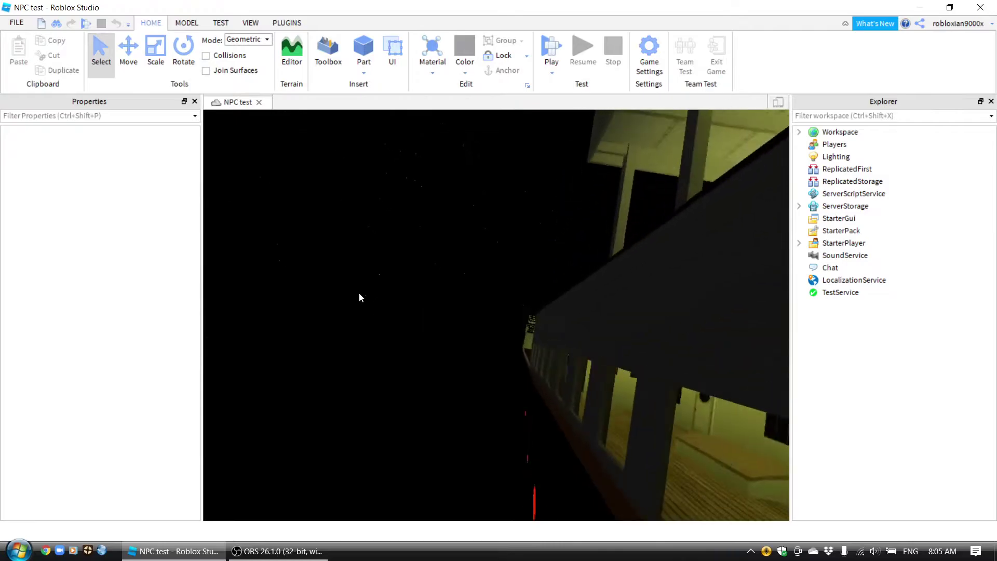
- Swing the view from the moon toward the lifeboat, then along the tilted deck to the funnel
mouse_move(358, 297)
right_down()
mouse_move(400, 303)
mouse_move(419, 290)
right_up()
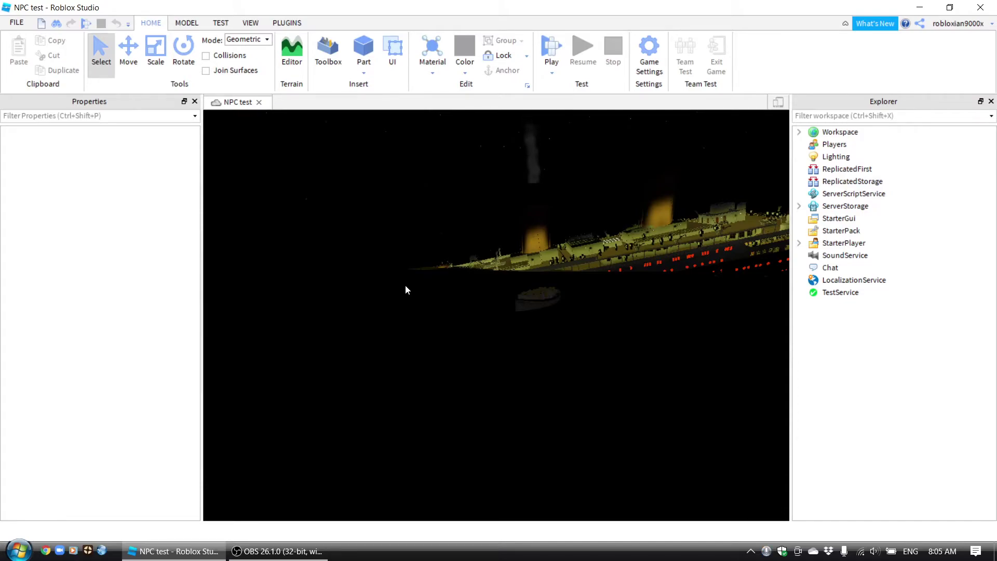
right_drag(405, 290, 405, 288)
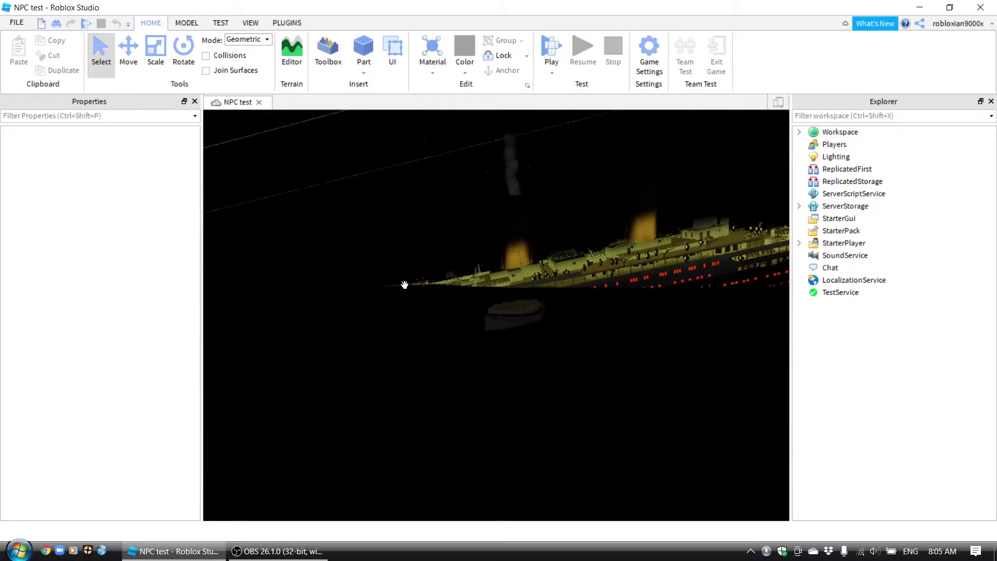
scroll(405, 289, up, 2)
scroll(404, 289, up, 2)
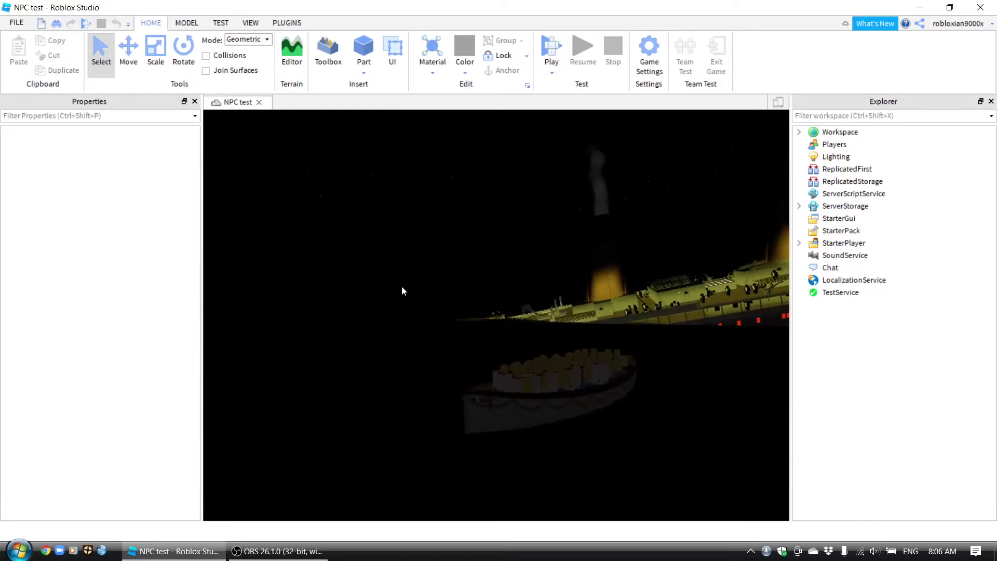
scroll(403, 290, up, 3)
scroll(402, 289, up, 2)
scroll(403, 290, up, 2)
scroll(403, 290, up, 2)
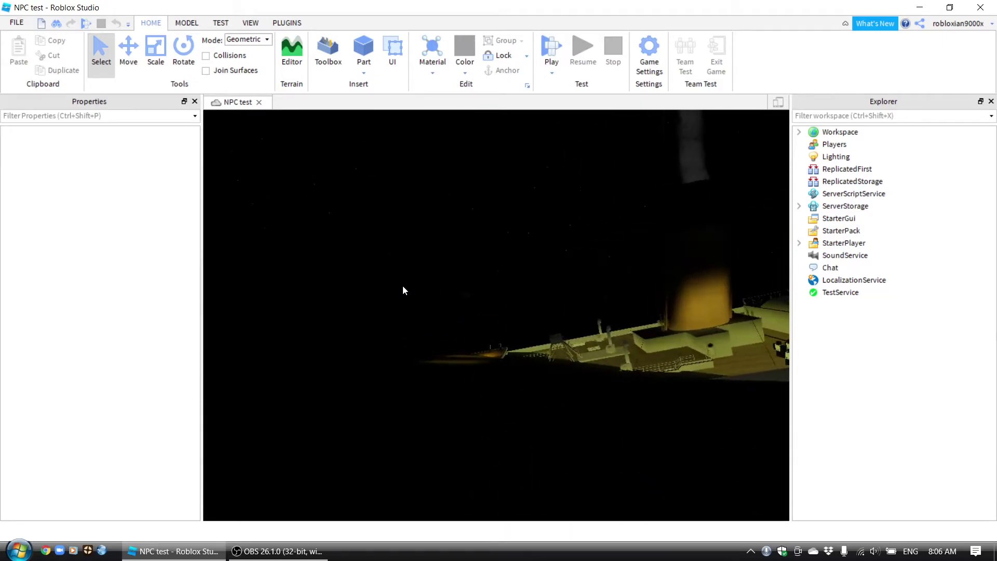
scroll(403, 290, up, 2)
right_drag(403, 289, 402, 293)
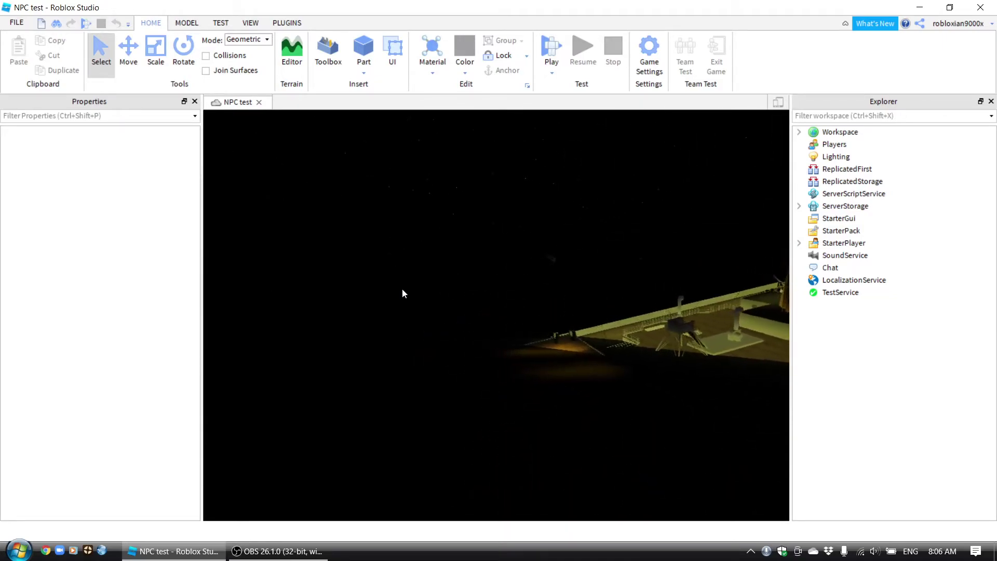
scroll(402, 293, up, 2)
right_drag(404, 293, 404, 293)
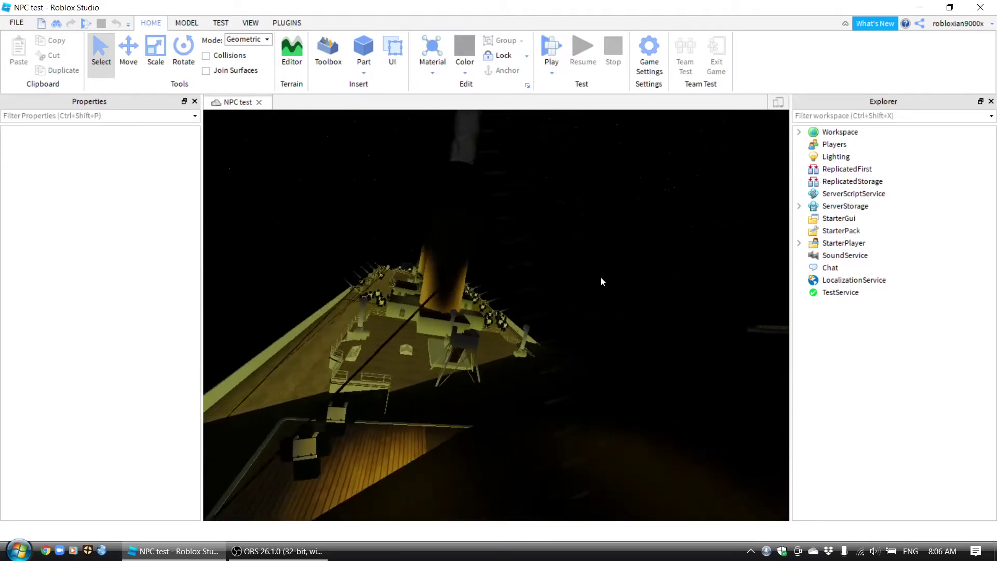
- Turn to a long diagonal view and shift sideways until ship and lifeboat are both framed
right_drag(601, 276, 600, 276)
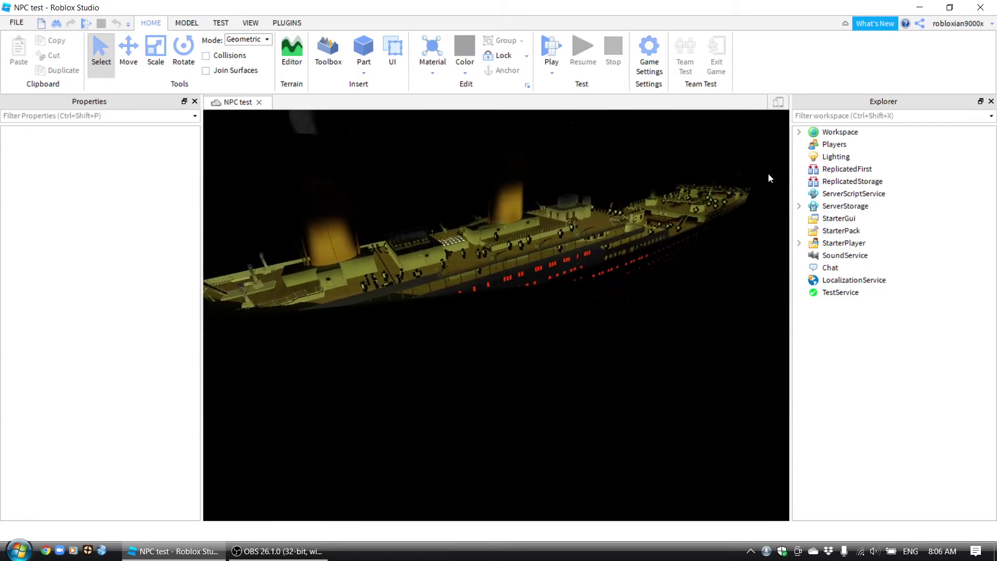
right_drag(766, 173, 762, 175)
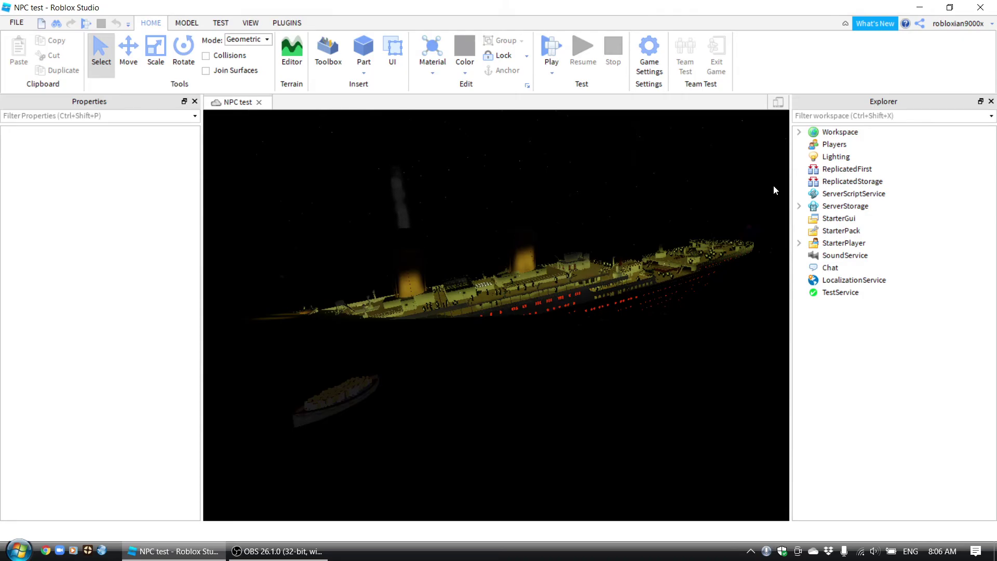
key(a)
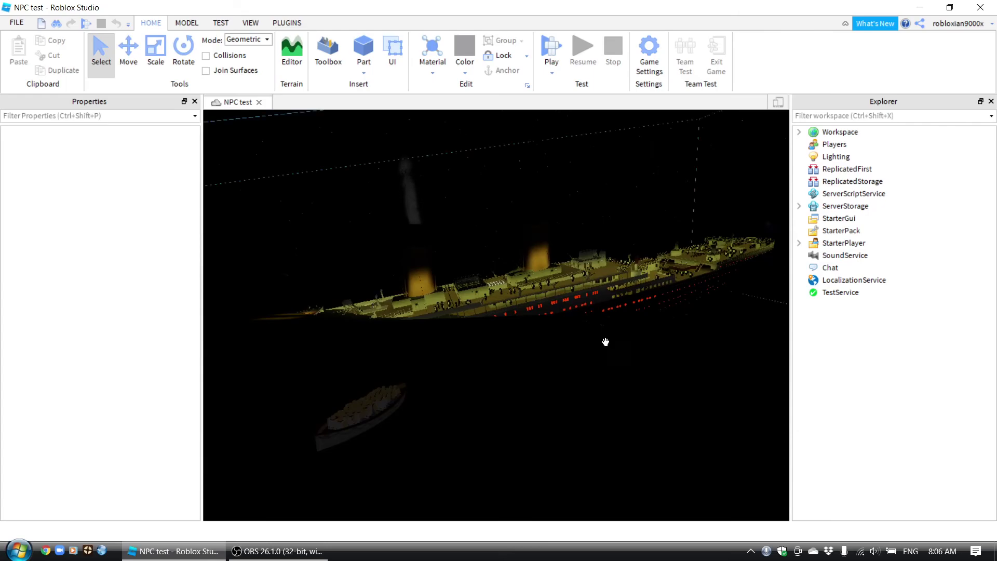